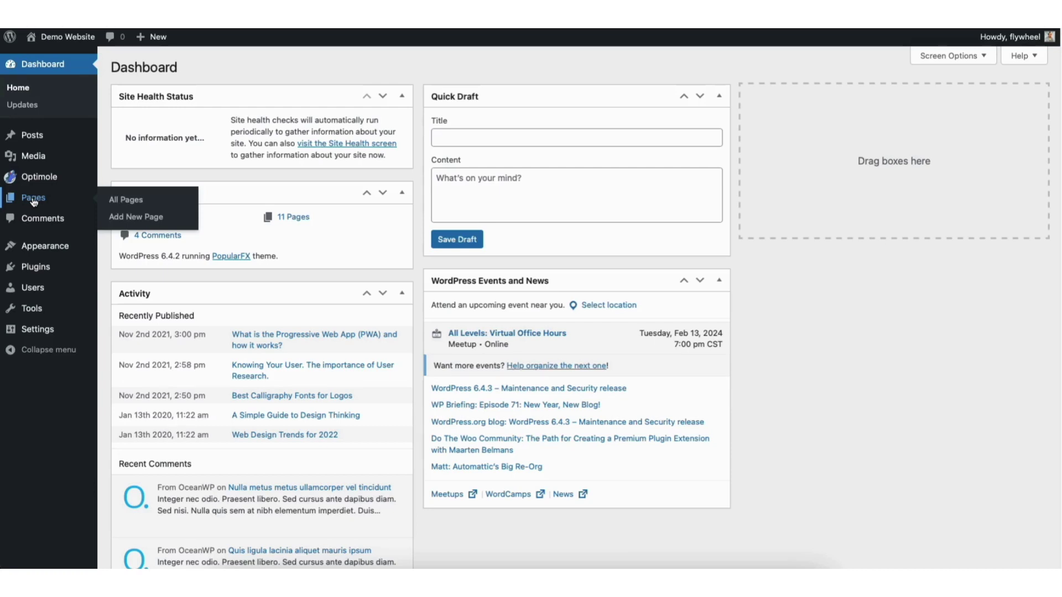
mouse_move(32, 135)
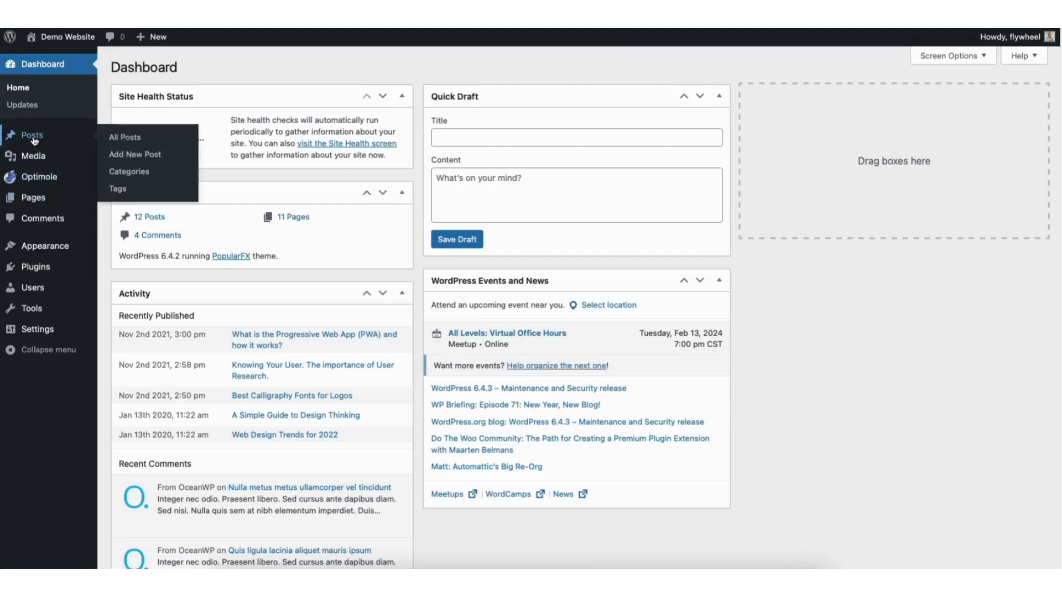
Open the 'What is the Progressive Web App (PWA) and how it works?' post in the editor
click(32, 136)
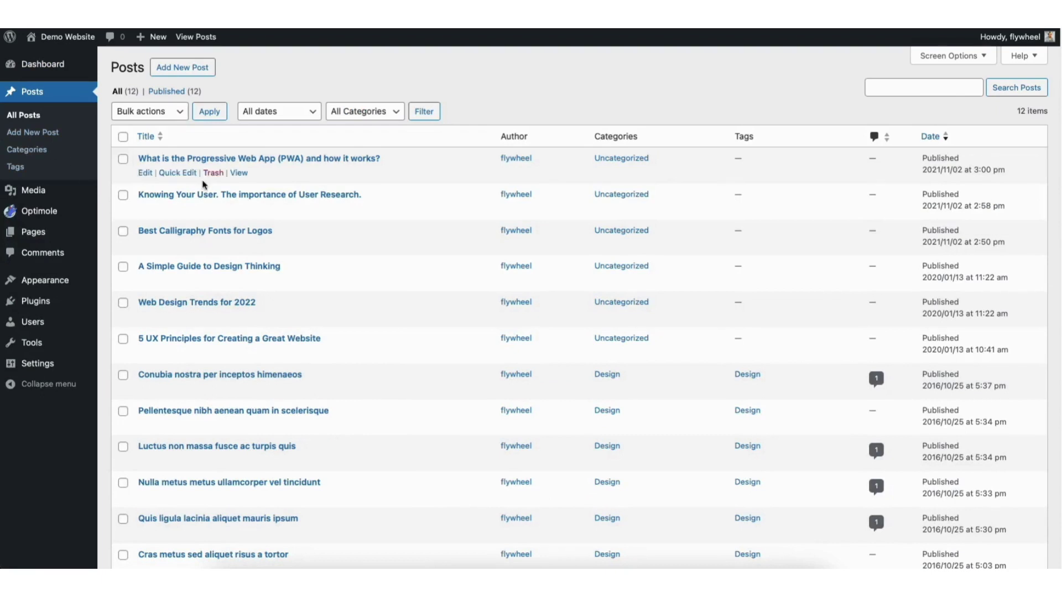
click(146, 173)
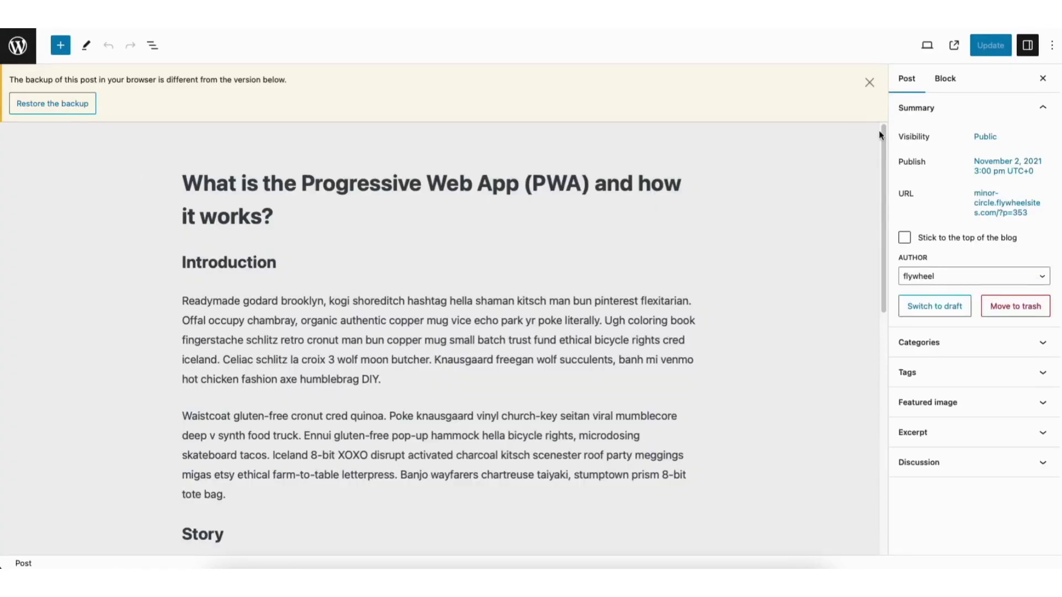
drag(885, 166, 885, 374)
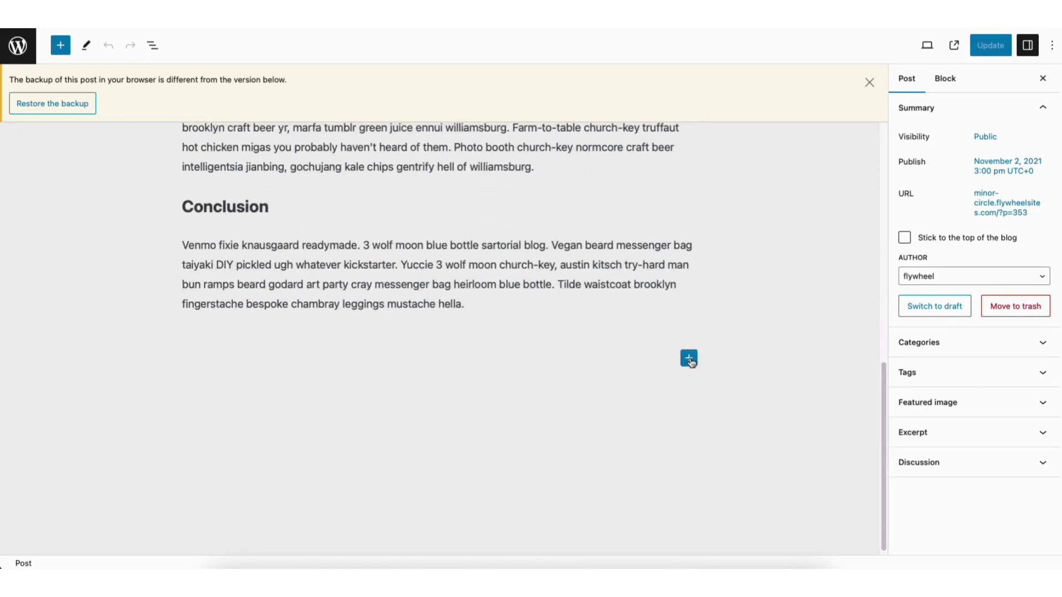
Insert a TikTok embed block below the Conclusion paragraph
click(689, 359)
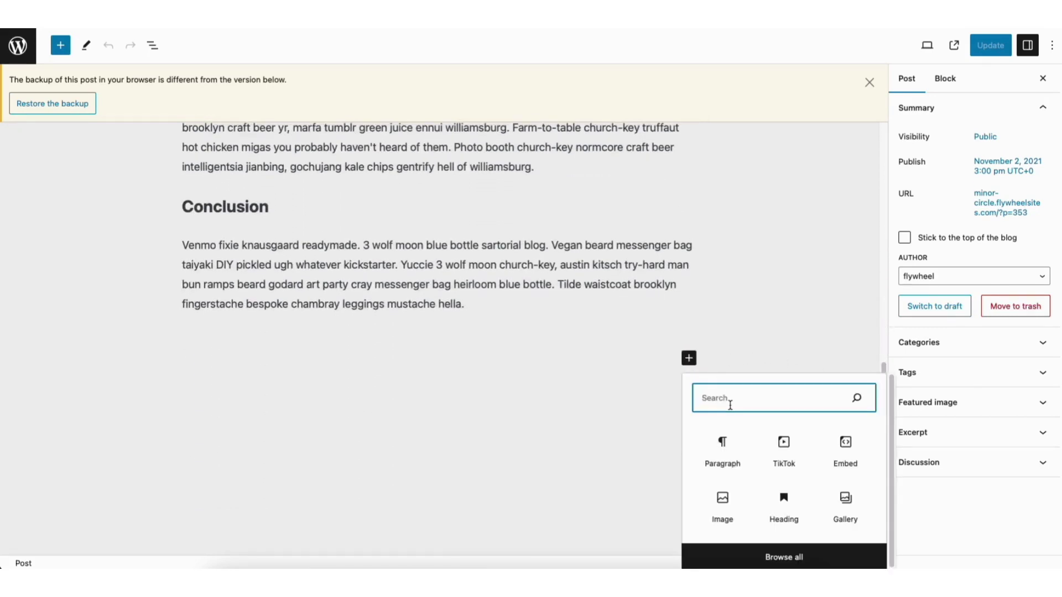
text(tiktok)
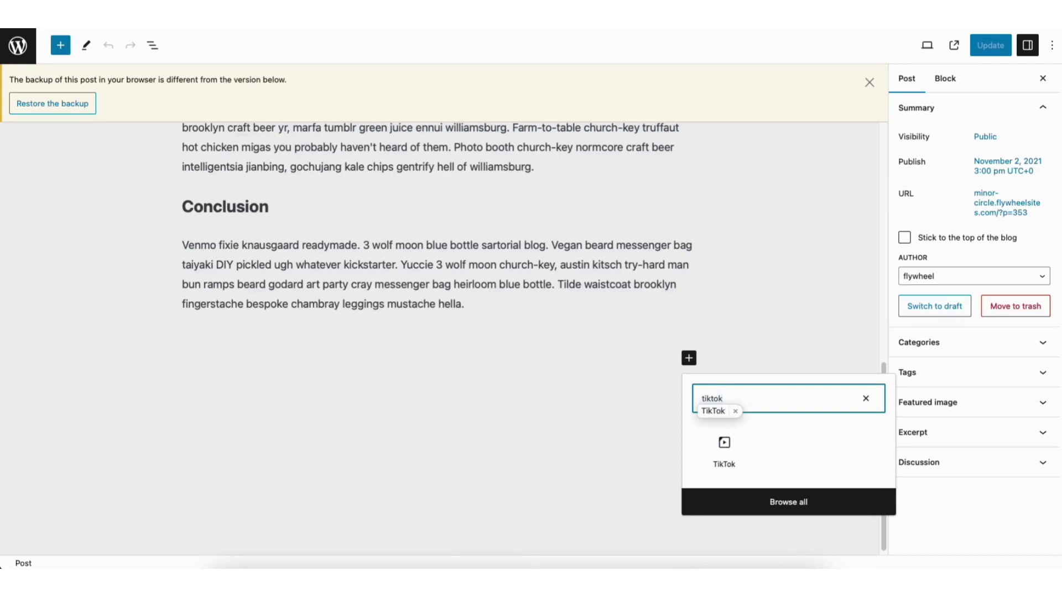
click(737, 411)
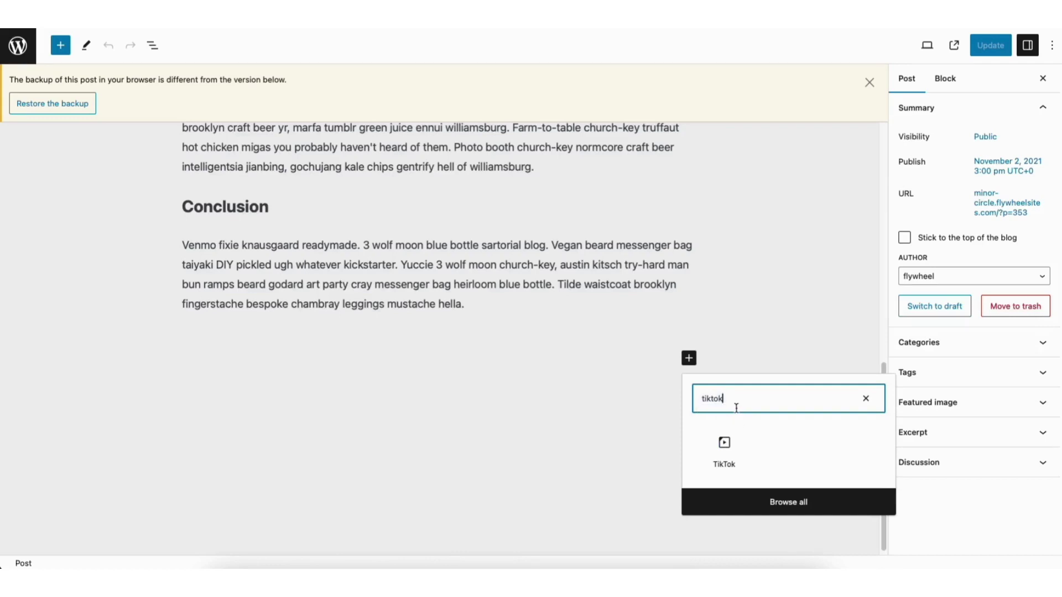
click(725, 448)
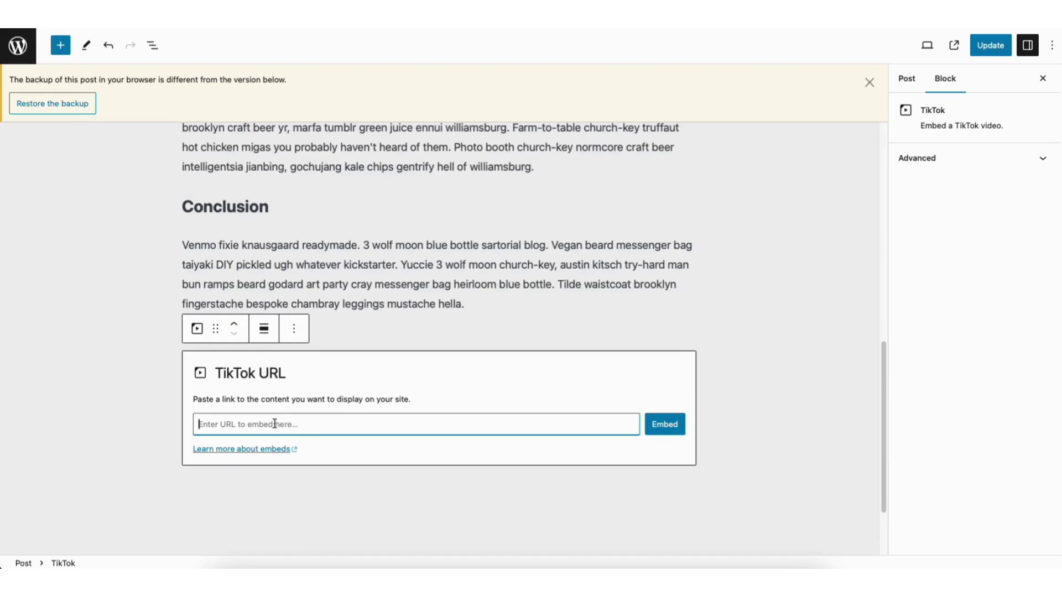
key(ctrl+v)
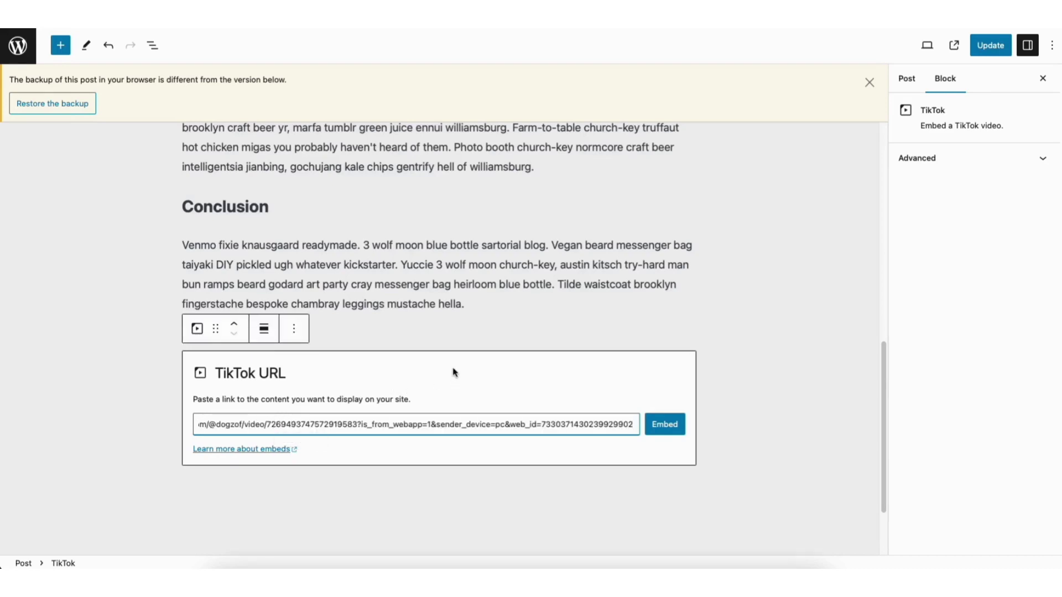
click(664, 423)
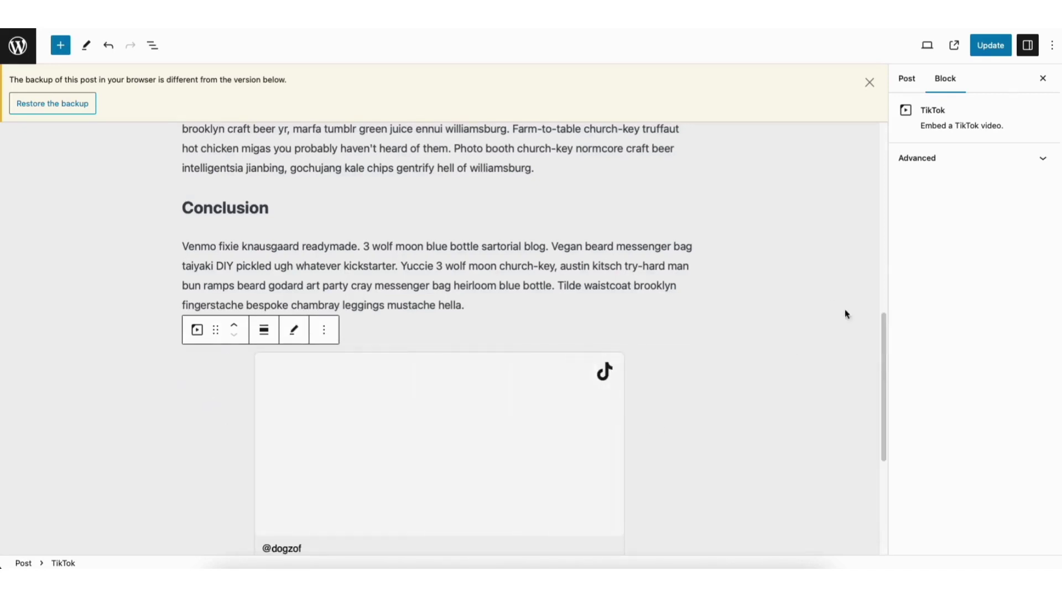
drag(885, 325, 881, 400)
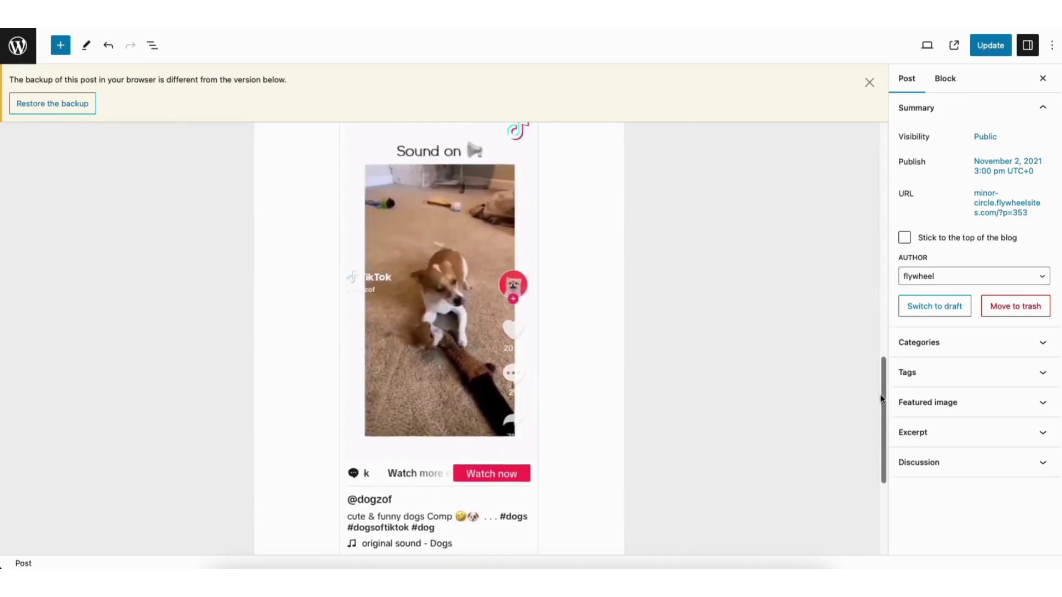
click(652, 290)
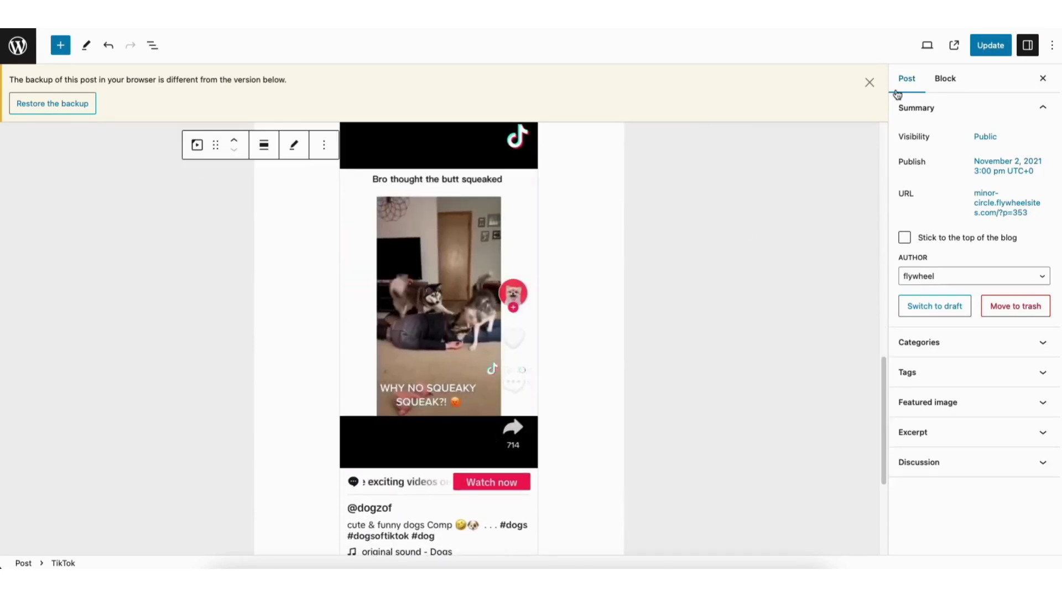
click(991, 45)
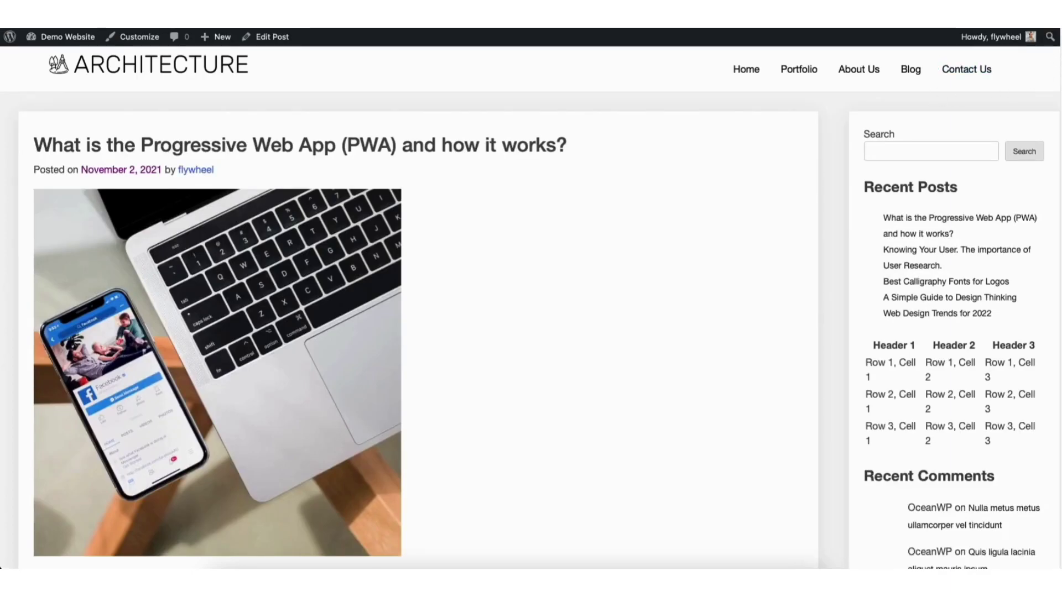
scroll(1043, 79, down, 10)
scroll(1051, 290, down, 10)
scroll(1051, 291, down, 5)
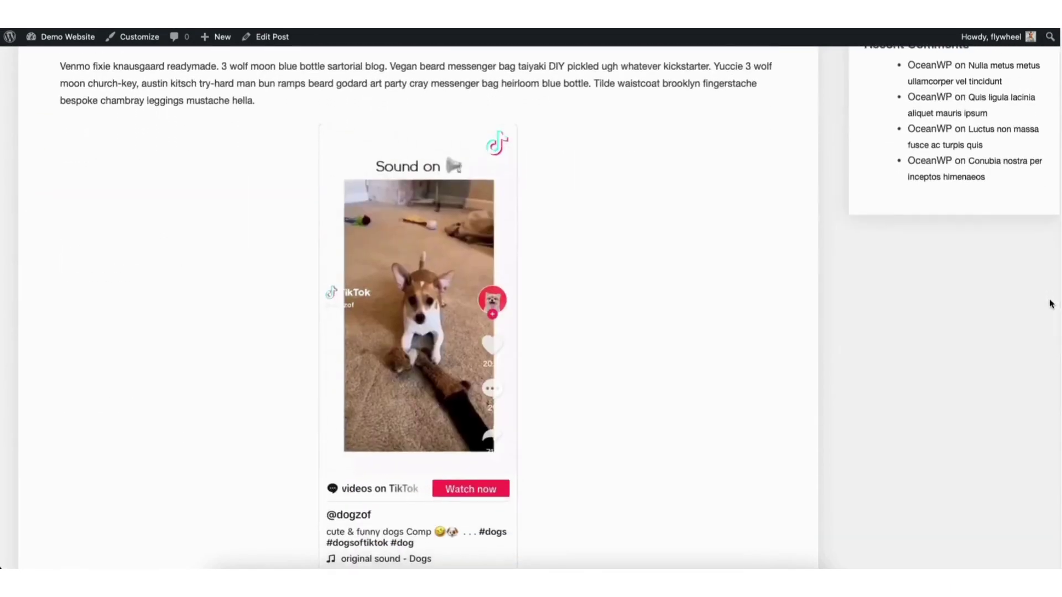
scroll(1050, 315, down, 5)
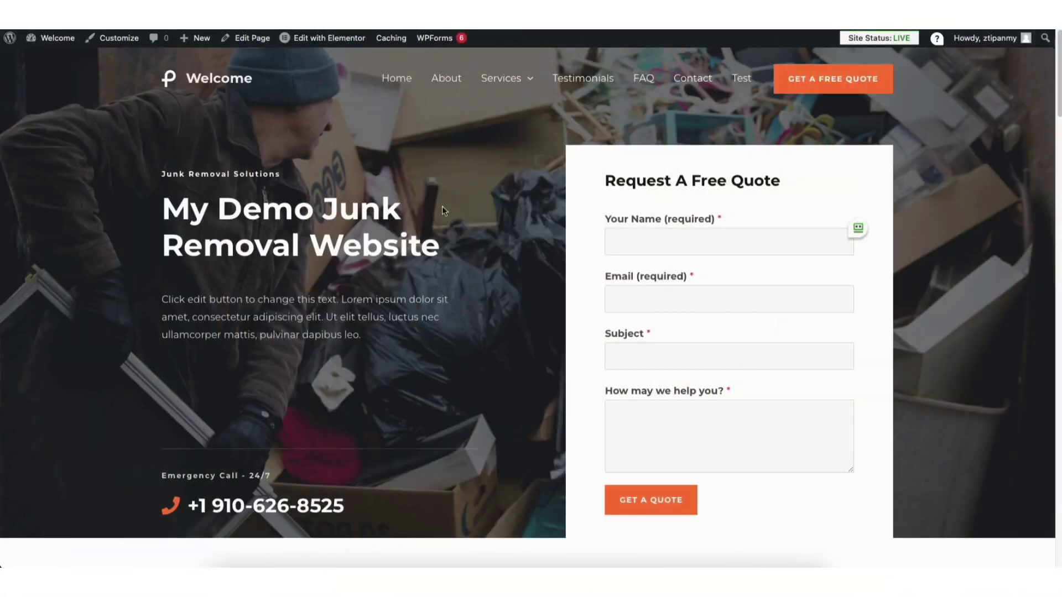
Open the junk removal homepage in Elementor, scrolled to Testimonials
click(329, 38)
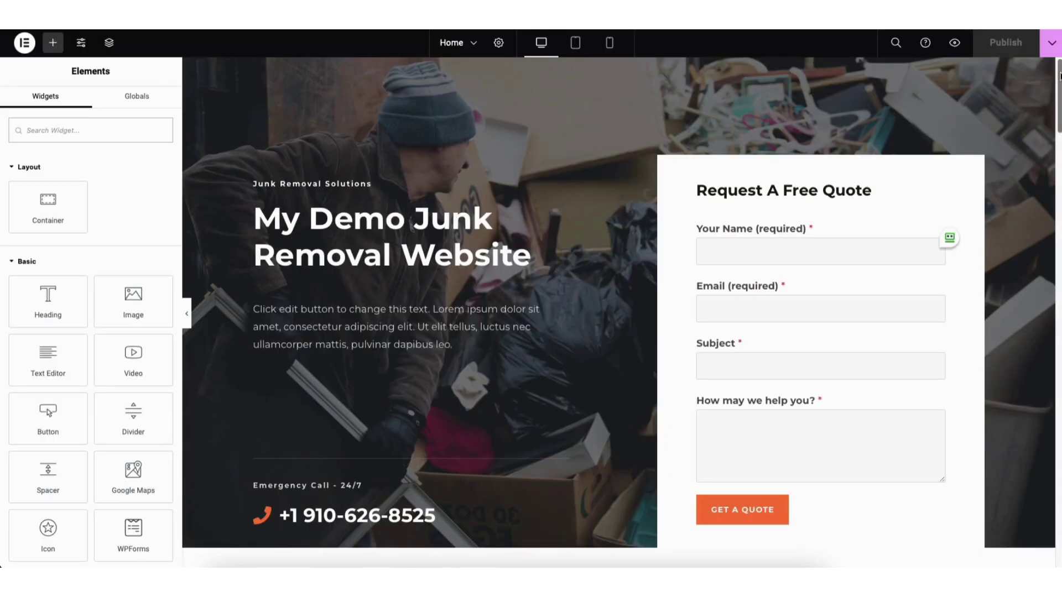
scroll(618, 332, down, 5)
scroll(618, 332, down, 5)
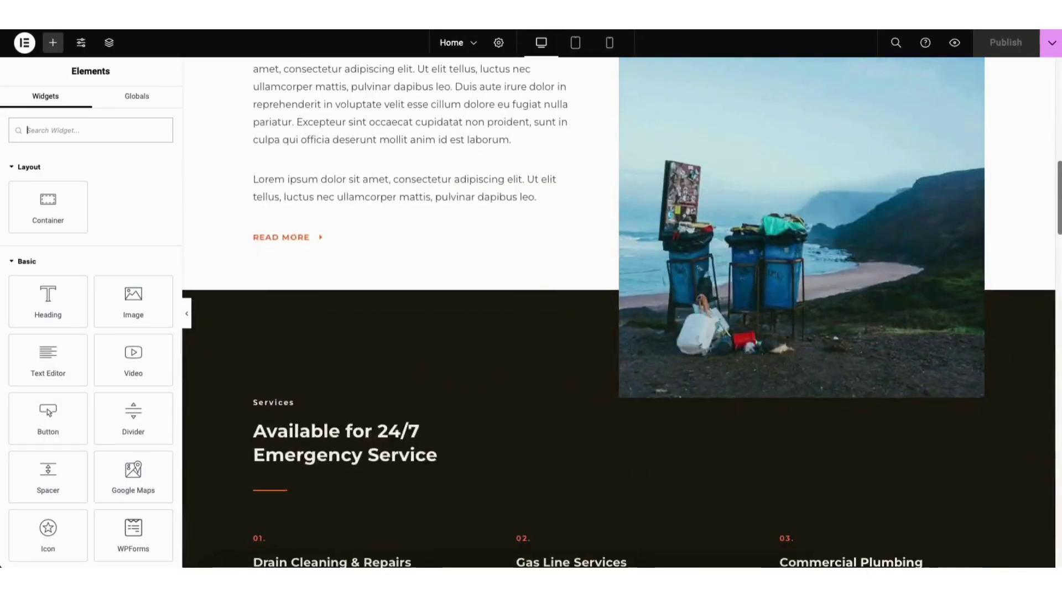
scroll(618, 332, down, 4)
scroll(618, 332, down, 3)
scroll(618, 332, down, 5)
scroll(618, 332, down, 2)
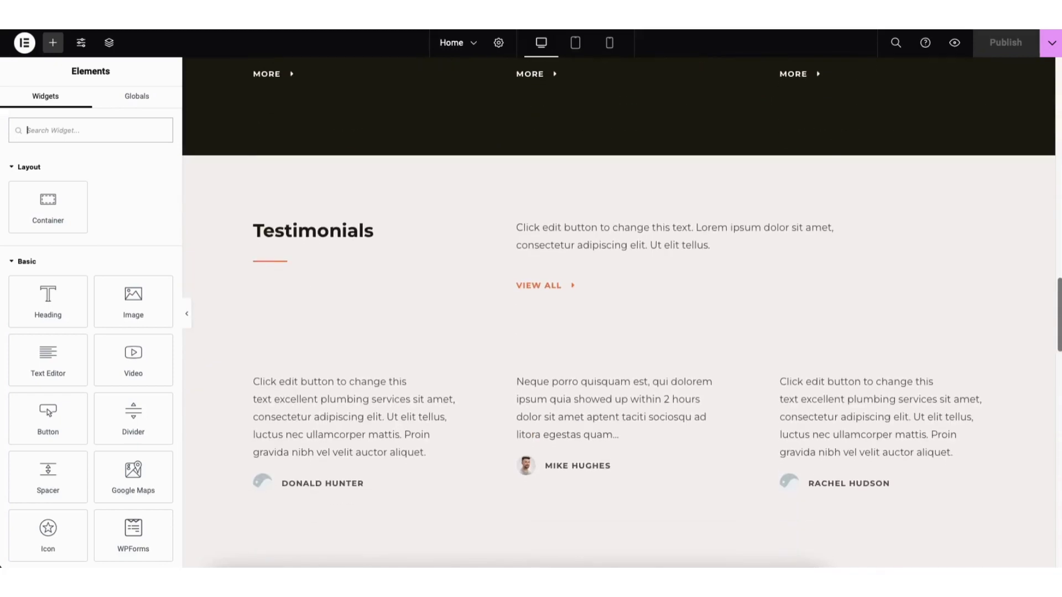
scroll(618, 332, down, 1)
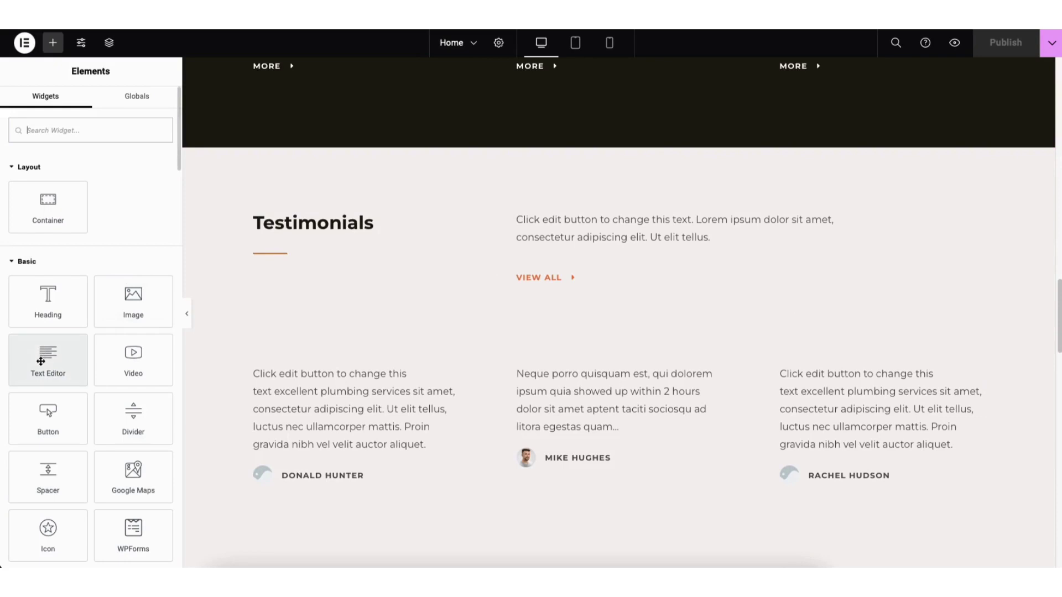
Drag a Text Editor widget into Testimonials, below the intro and above the cards
drag(38, 366, 580, 210)
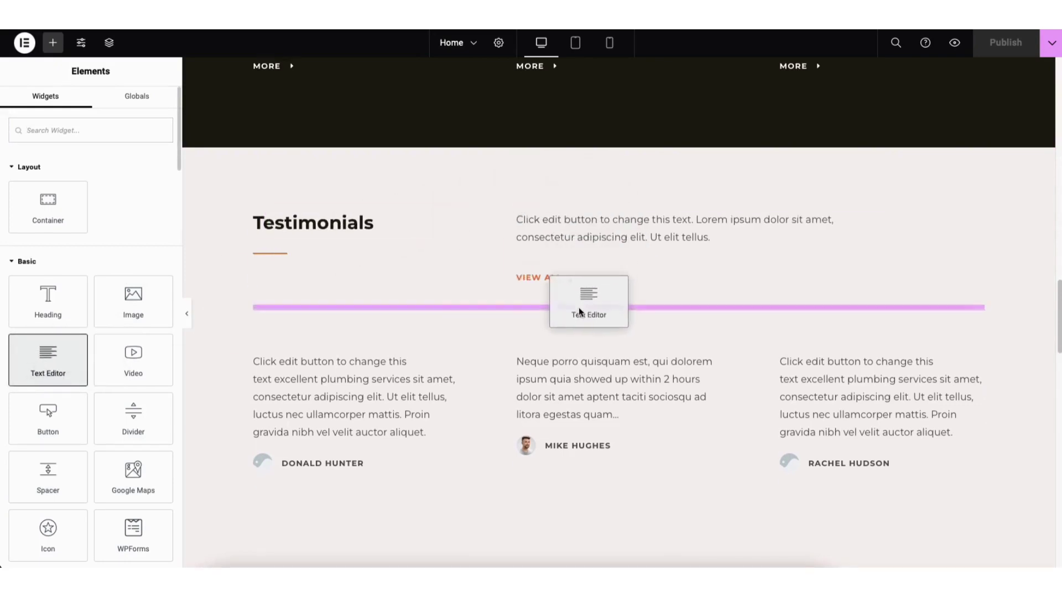
drag(581, 210, 580, 314)
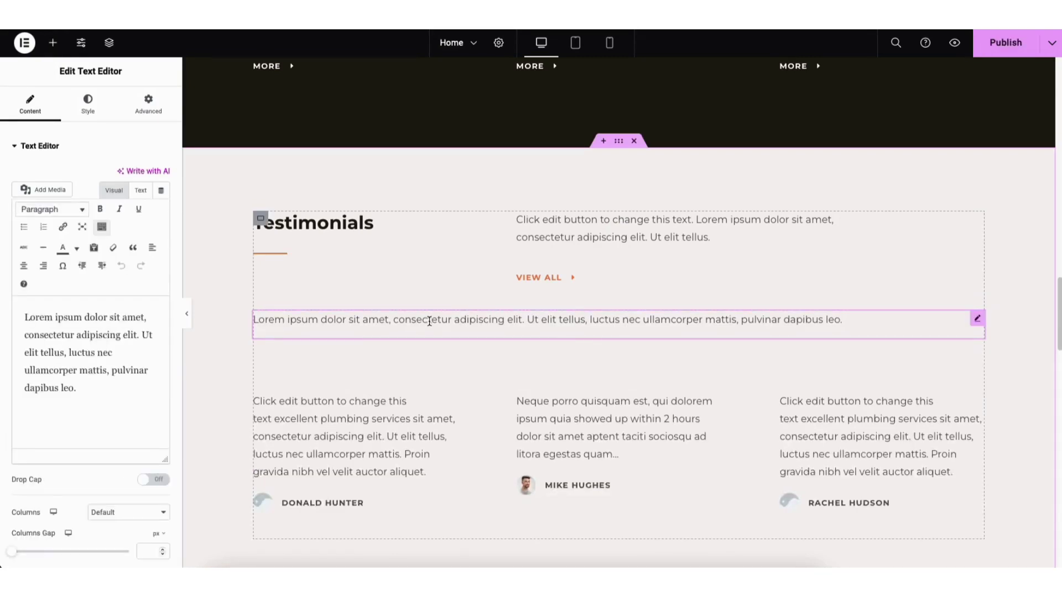
Replace the text block's lorem ipsum placeholder with the pasted dogzof TikTok link
click(263, 319)
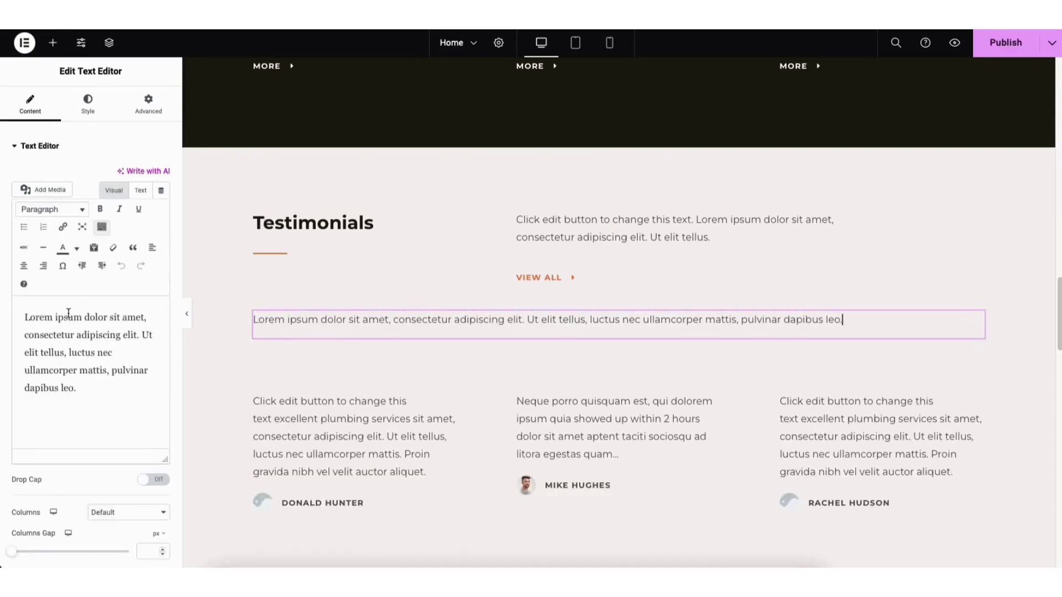
drag(25, 317, 89, 390)
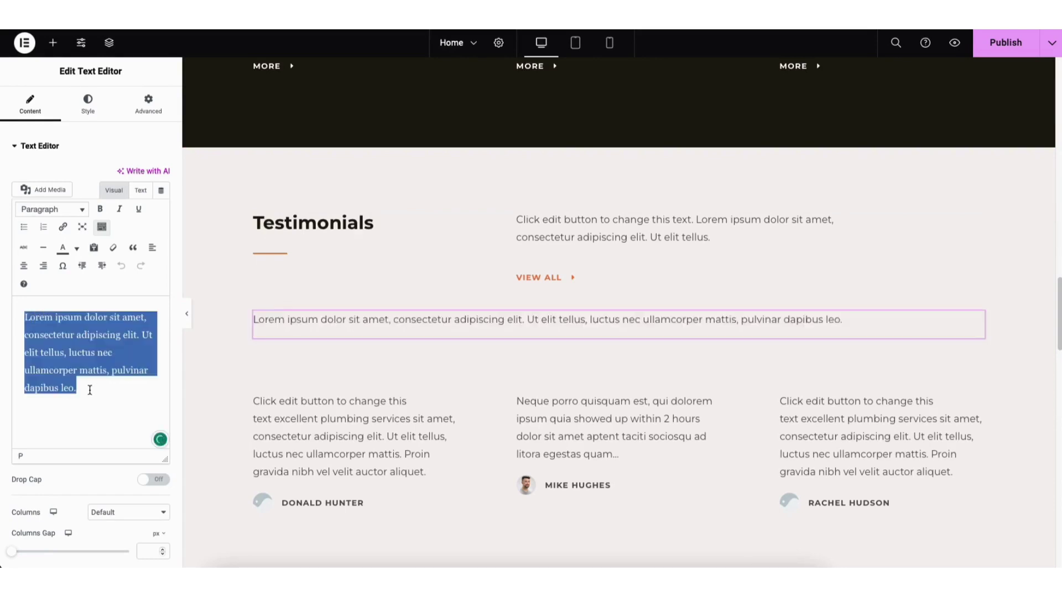
key(Delete)
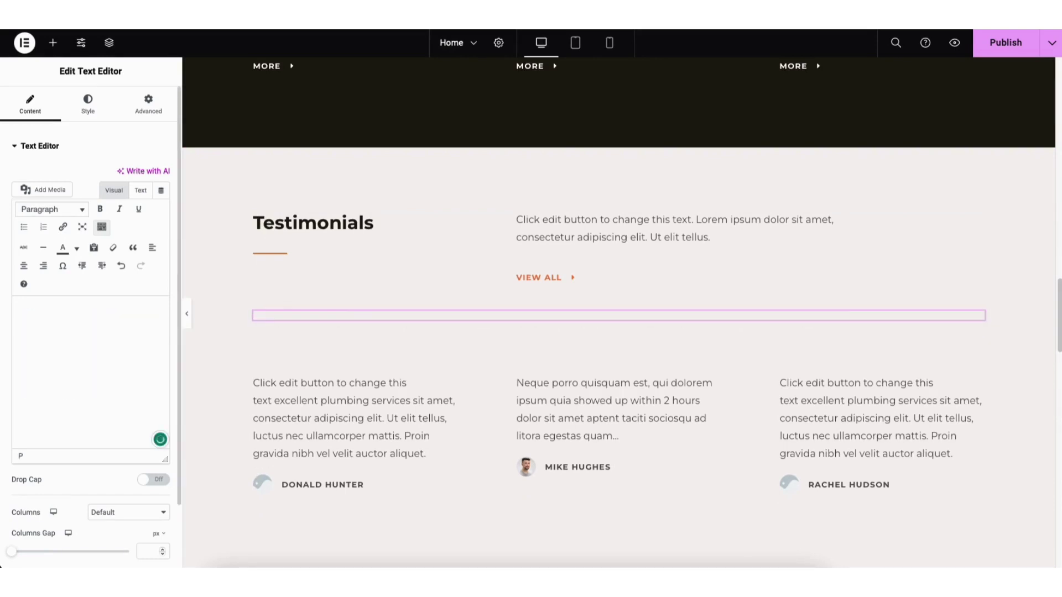
key(ctrl+v)
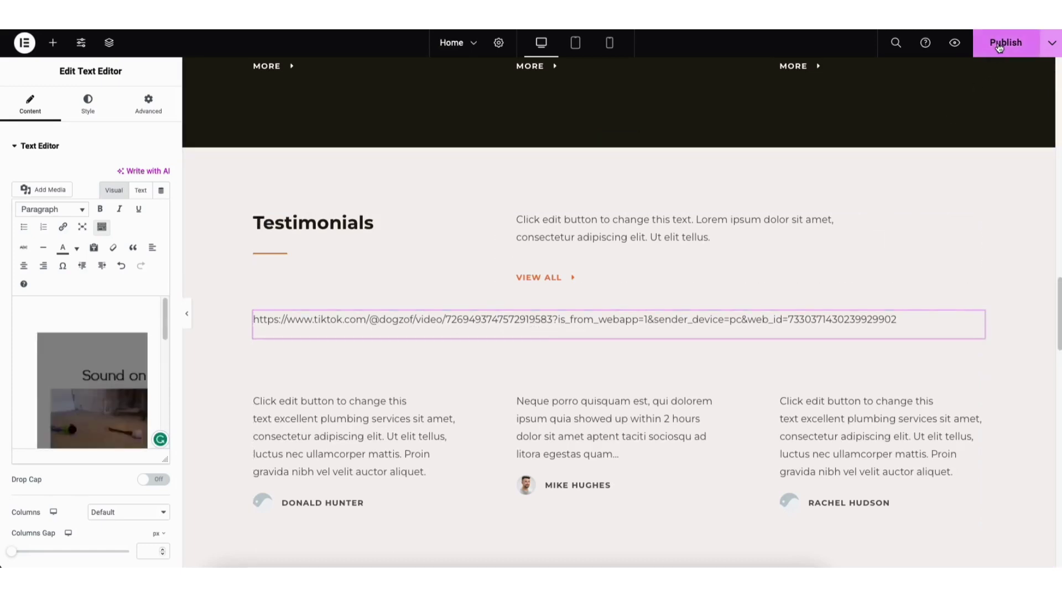
Publish the Elementor homepage changes and exit to the live homepage
click(1052, 43)
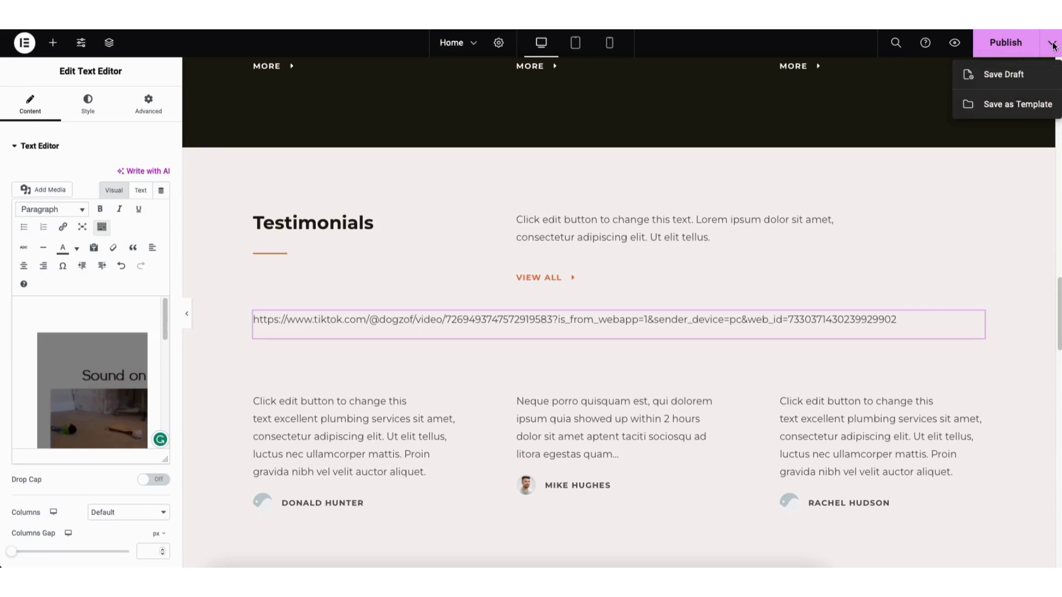
click(1020, 77)
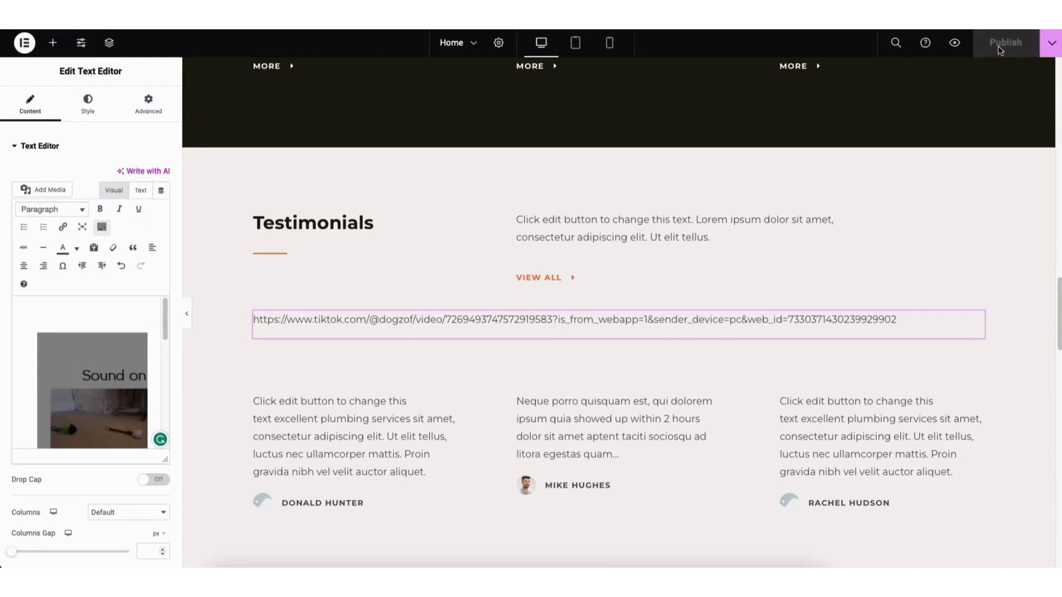
click(955, 43)
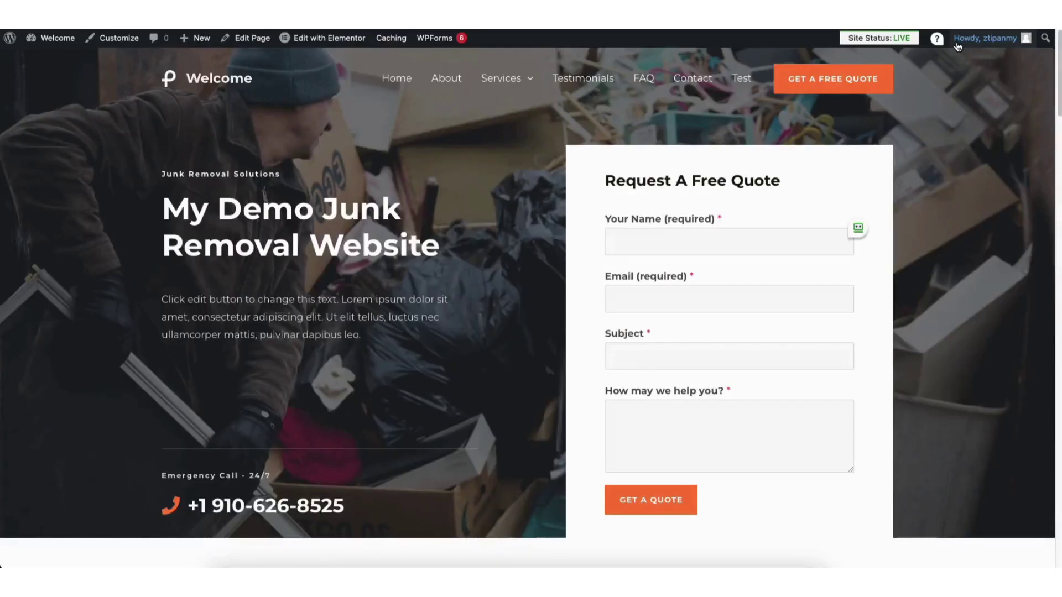
scroll(531, 332, down, 5)
drag(1054, 111, 1035, 275)
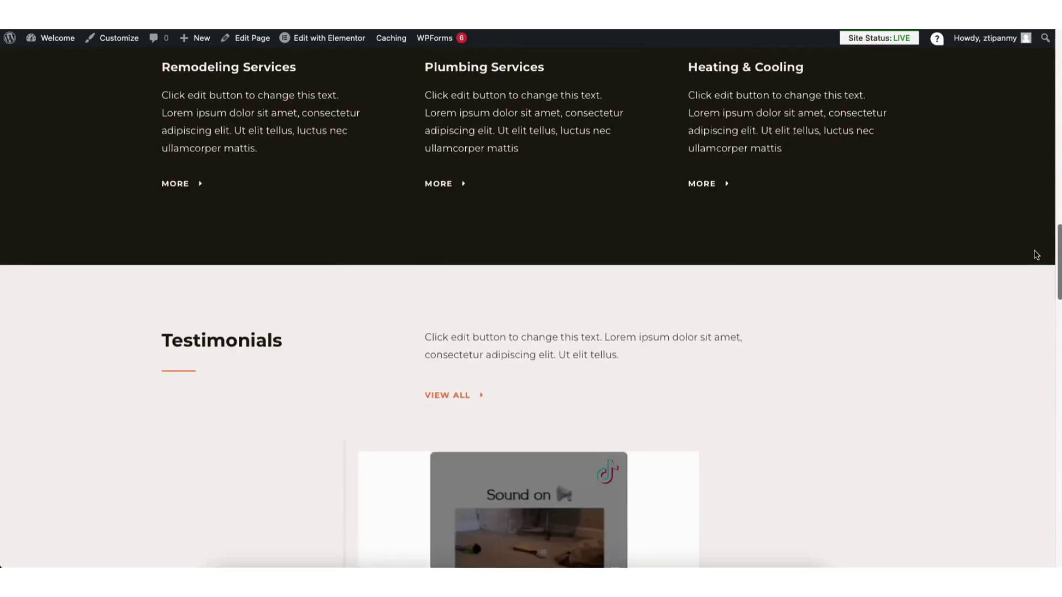
drag(1035, 275, 1034, 317)
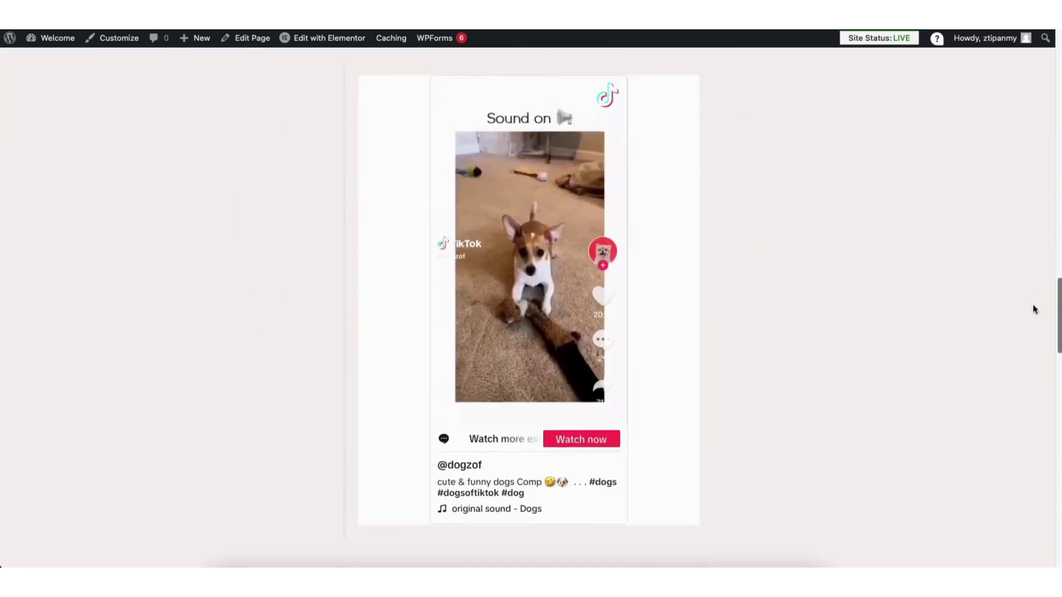
scroll(1033, 311, up, 2)
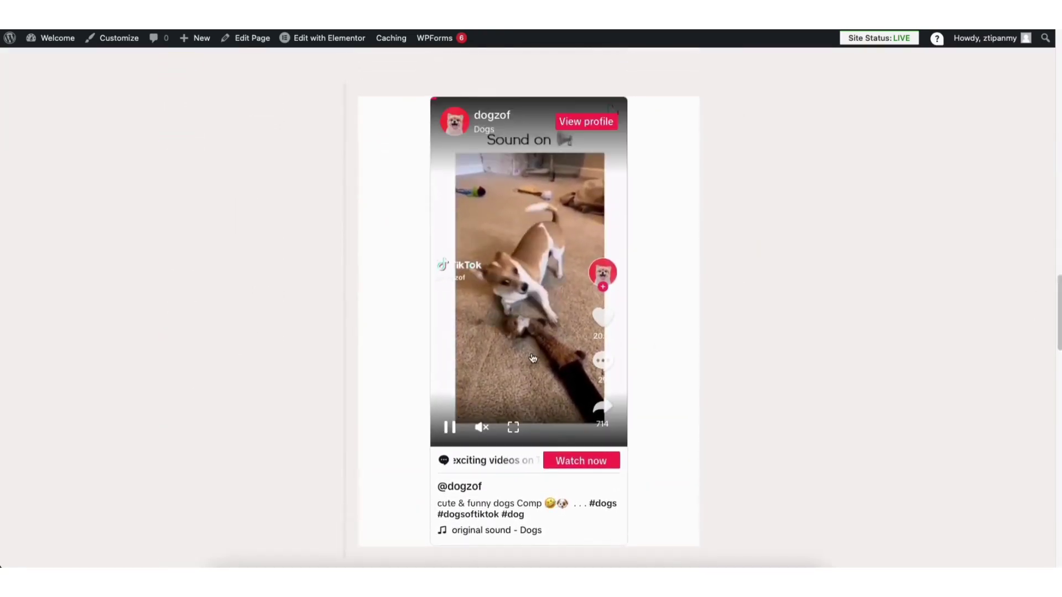